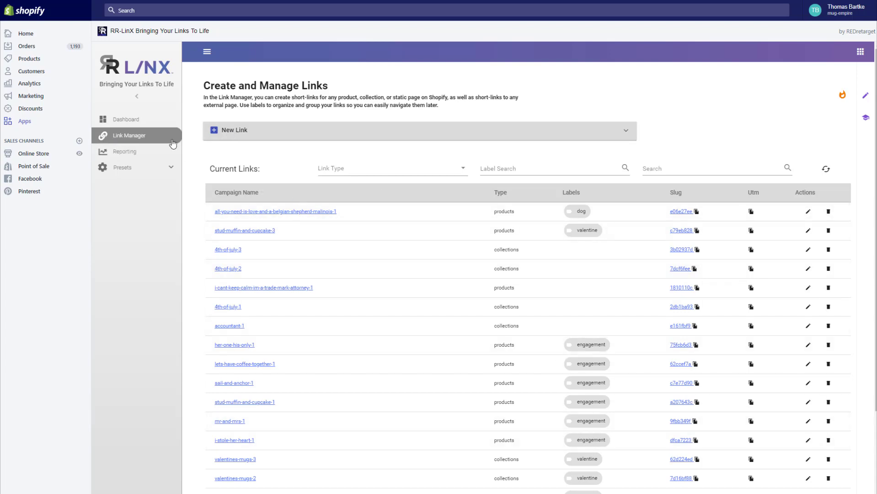
- Start a new Product link for the item Beer Drinker With A Bbq Addiction
{"action": "left_click", "coordinate": [223, 132]}
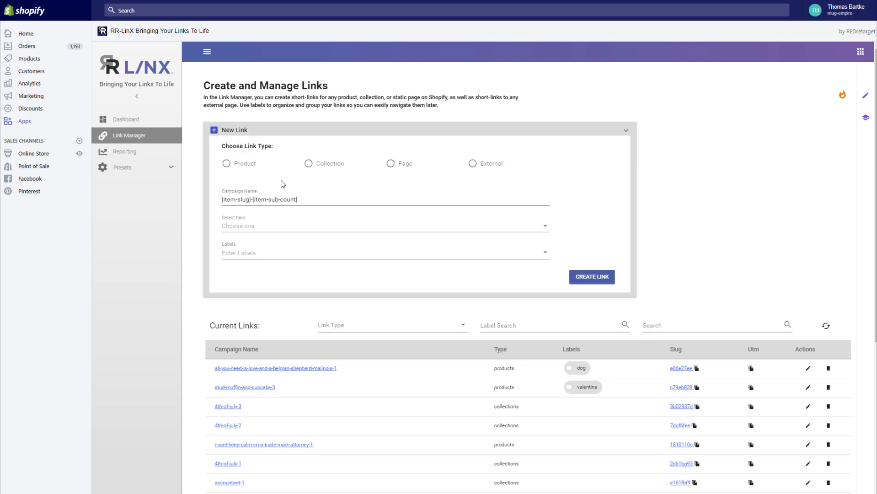
{"action": "left_click", "coordinate": [226, 165]}
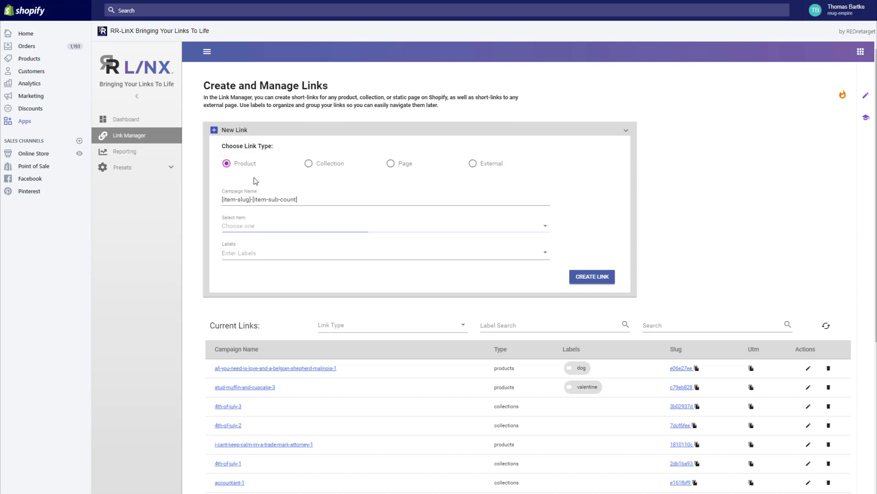
{"action": "left_click", "coordinate": [299, 227]}
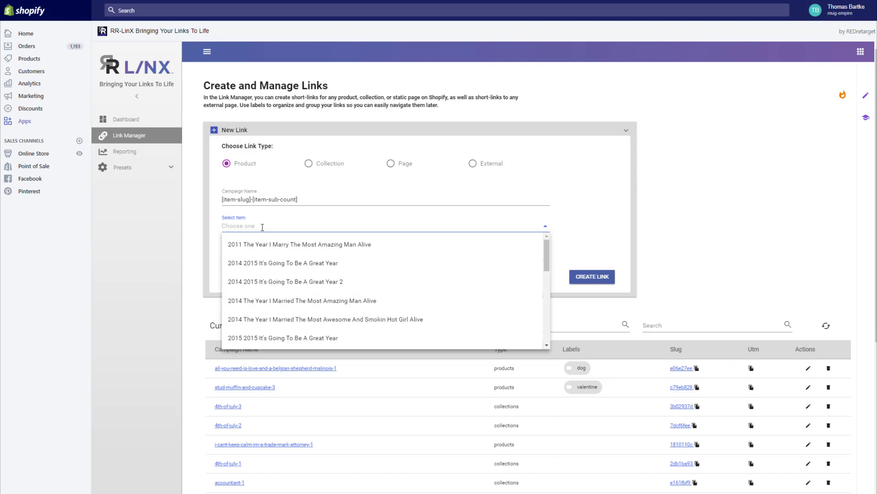
{"action": "type", "text": "beer"}
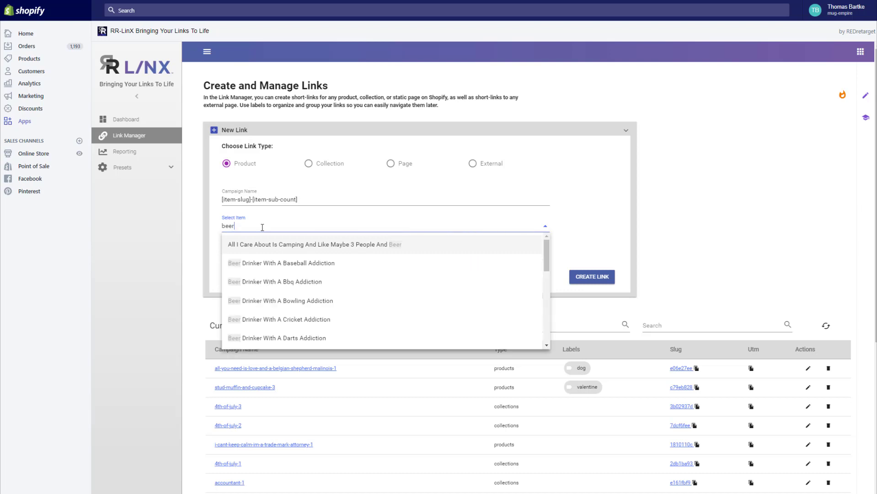
{"action": "left_click", "coordinate": [290, 283]}
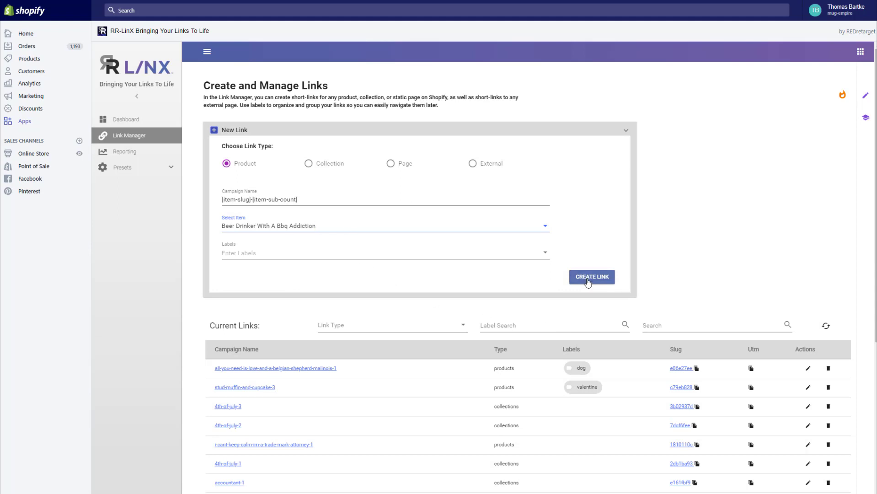
- Add the labels beer and bbq to the new product link
{"action": "left_click", "coordinate": [279, 254]}
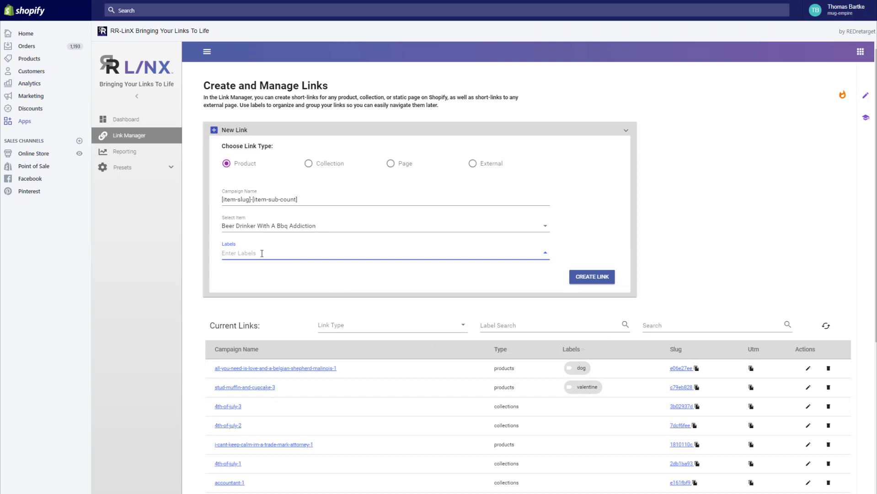
{"action": "type", "text": "beer"}
{"action": "key", "text": "Return"}
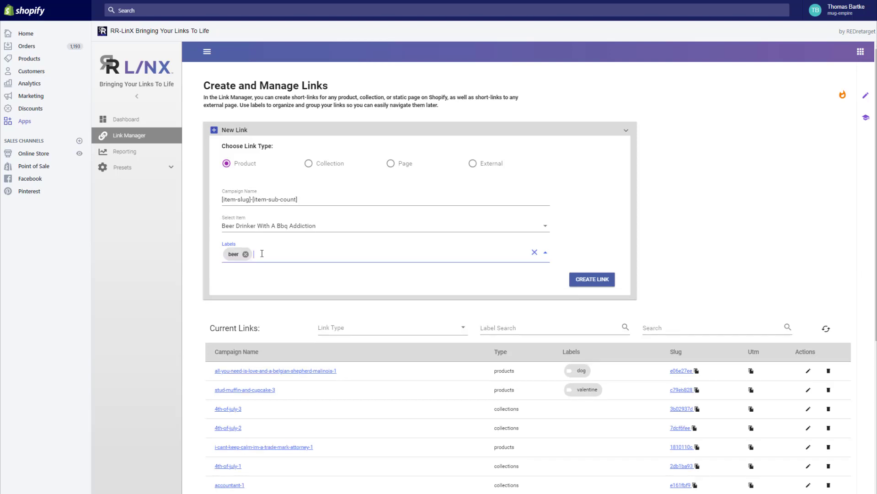
{"action": "type", "text": "bbq"}
{"action": "key", "text": "Return"}
- Create three short-links for the product, keeping the default campaign name pattern and the same labels
{"action": "left_click", "coordinate": [590, 281]}
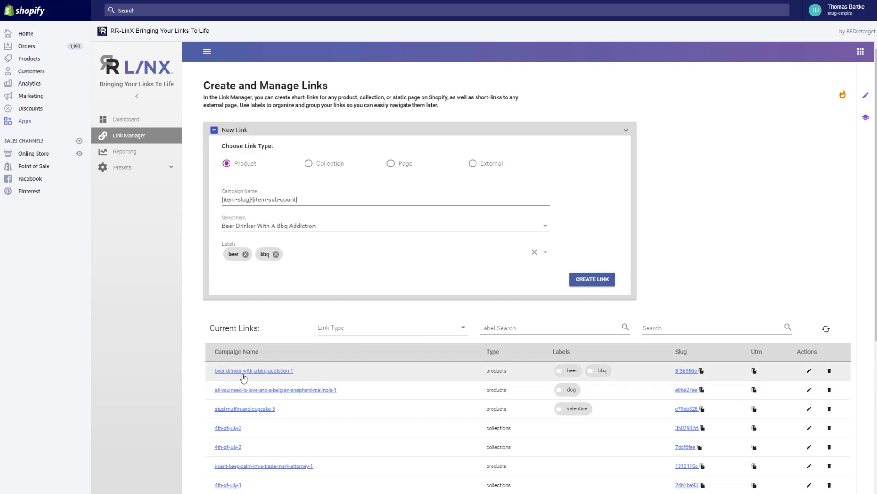
{"action": "left_click", "coordinate": [272, 202]}
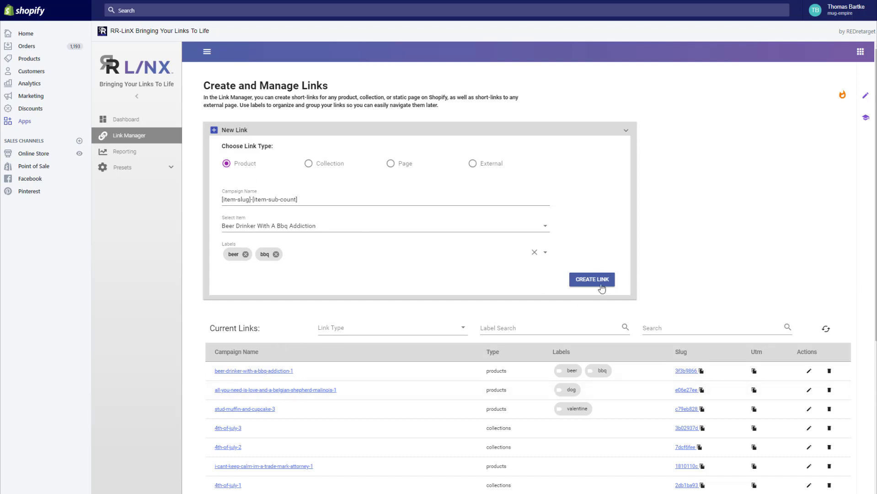
{"action": "left_click", "coordinate": [587, 284]}
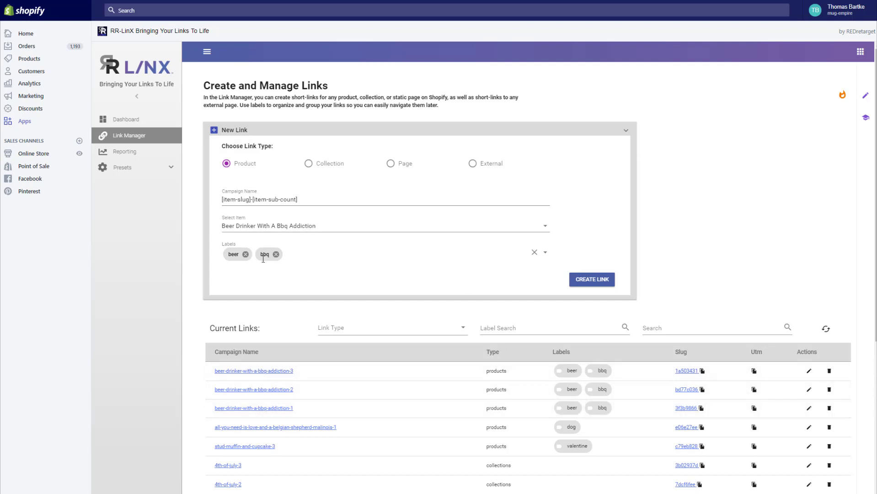
- Set up a Collection link for the Beer collection and remove the bbq label
{"action": "left_click", "coordinate": [310, 167]}
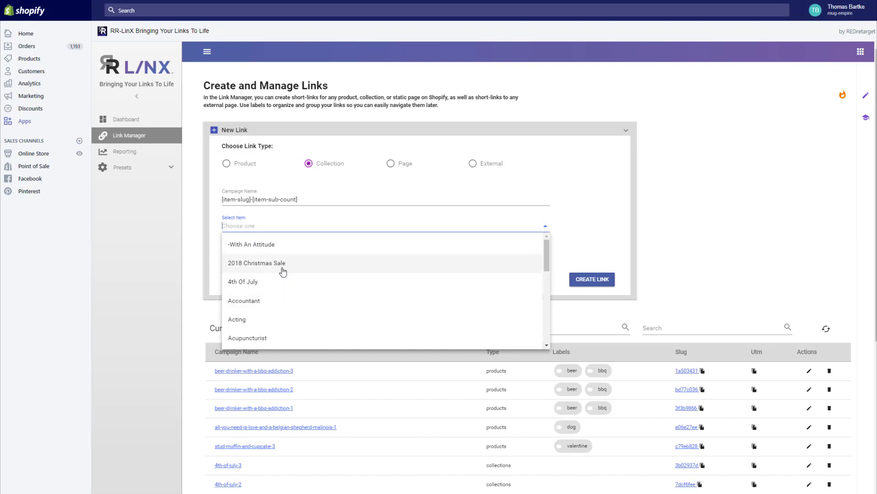
{"action": "type", "text": "beer"}
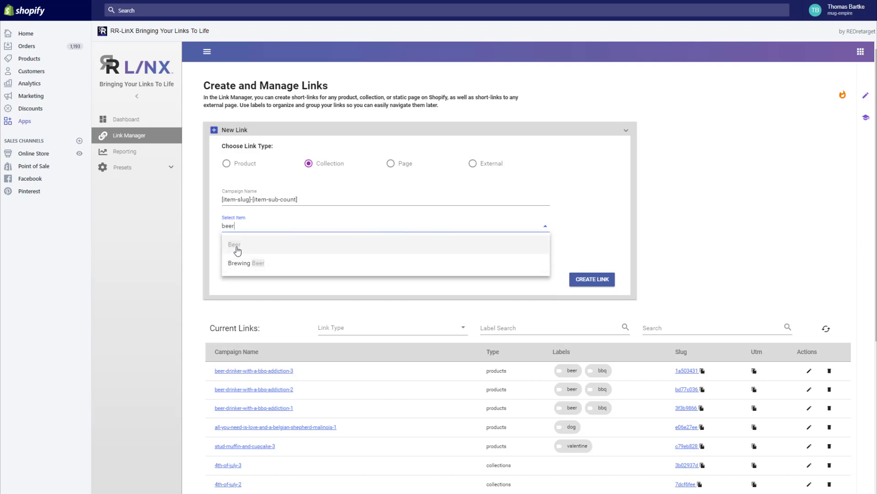
{"action": "left_click", "coordinate": [237, 251]}
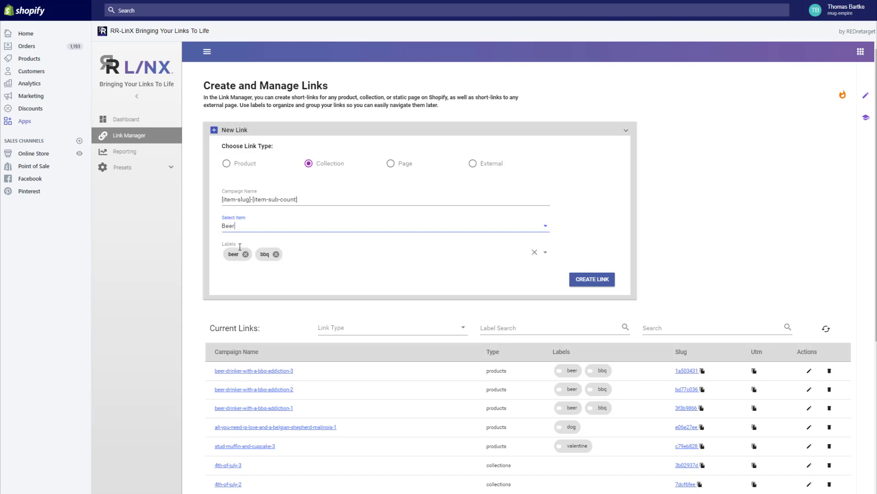
{"action": "left_click", "coordinate": [276, 256]}
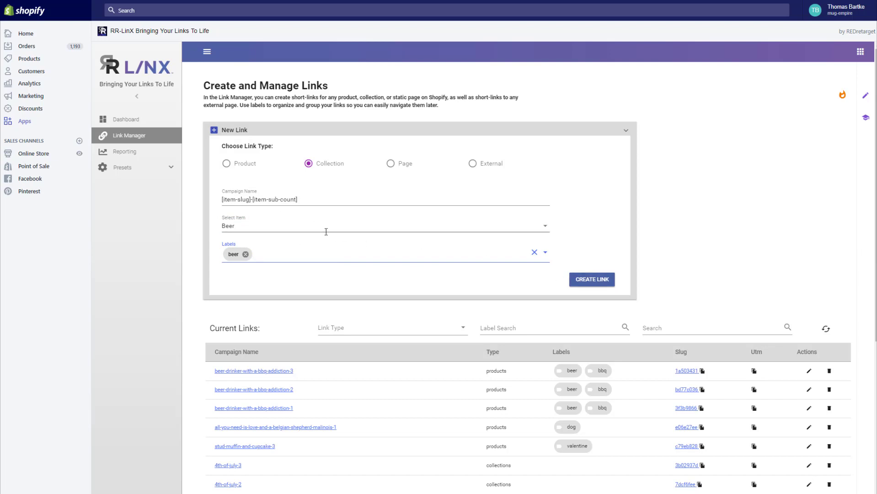
- Create two short-links for the Beer collection with the default campaign name pattern
{"action": "triple_click", "coordinate": [316, 199]}
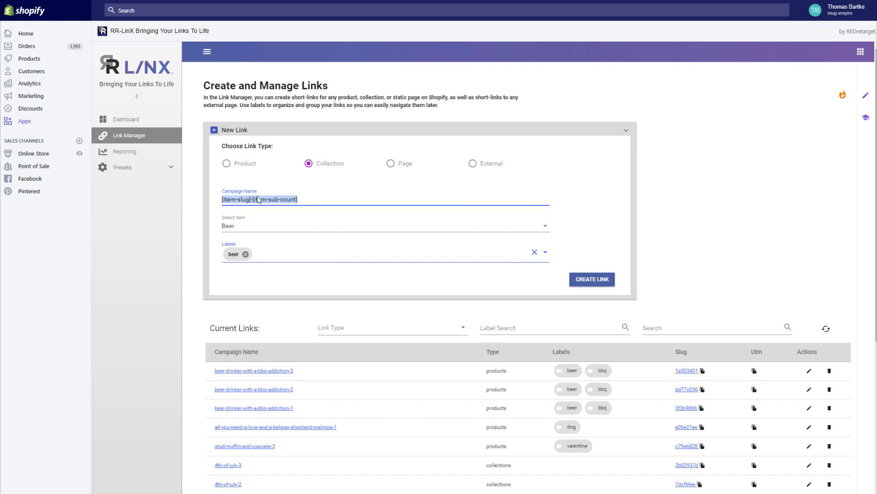
{"action": "left_click", "coordinate": [510, 289]}
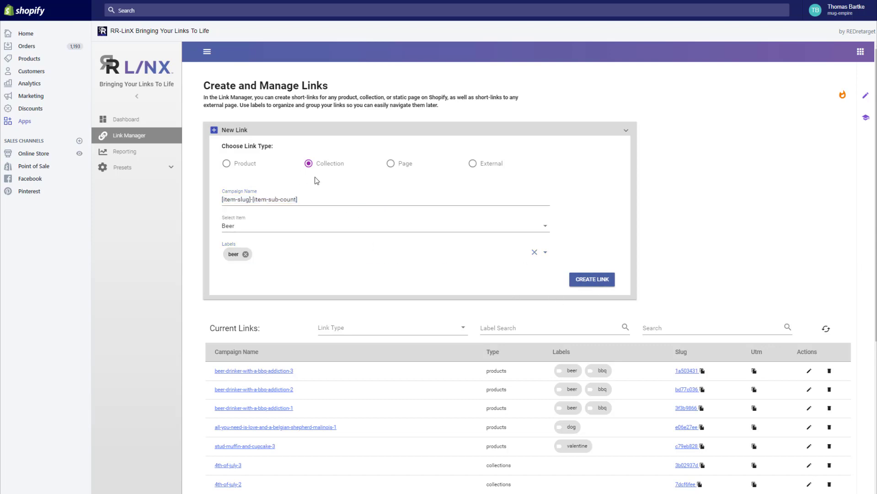
{"action": "left_click", "coordinate": [586, 283]}
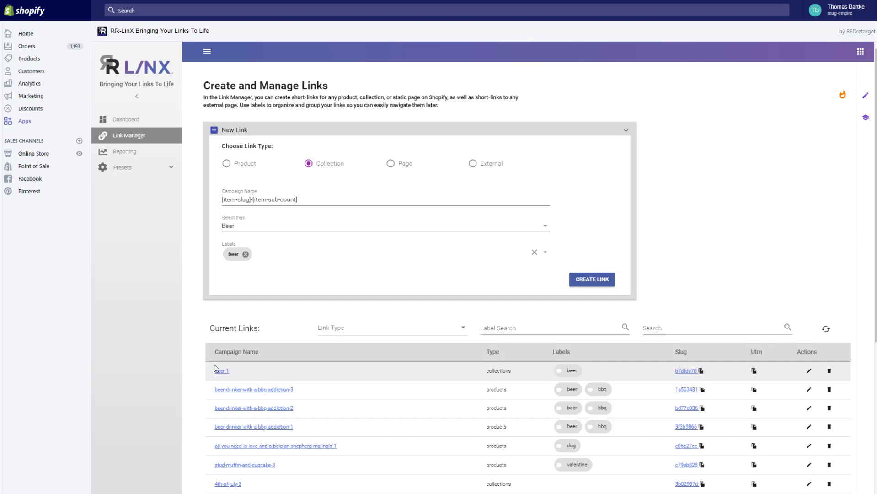
{"action": "left_click", "coordinate": [587, 281]}
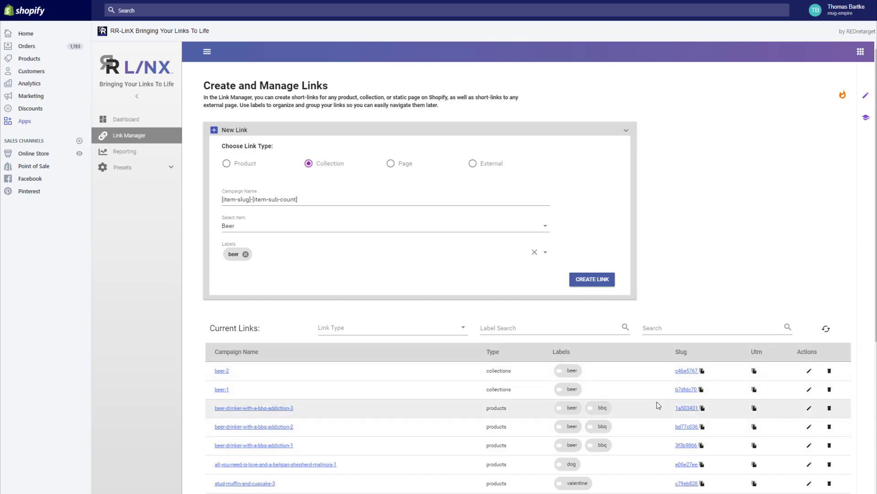
- Create a Page link for About Us, replacing the beer label with about us
{"action": "left_click", "coordinate": [391, 163]}
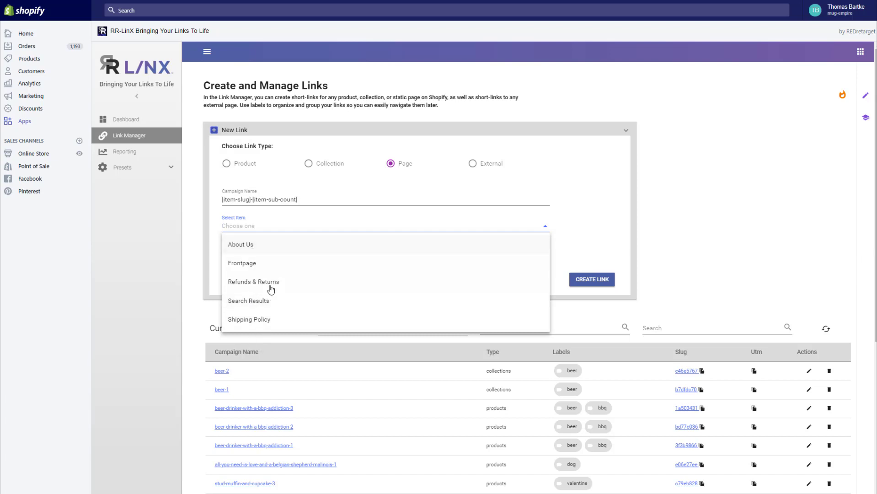
{"action": "left_click", "coordinate": [251, 247]}
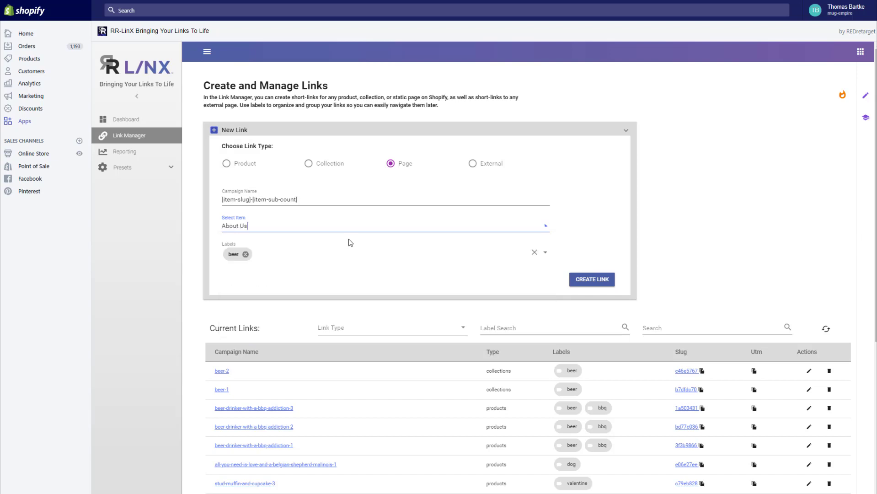
{"action": "left_click", "coordinate": [246, 254]}
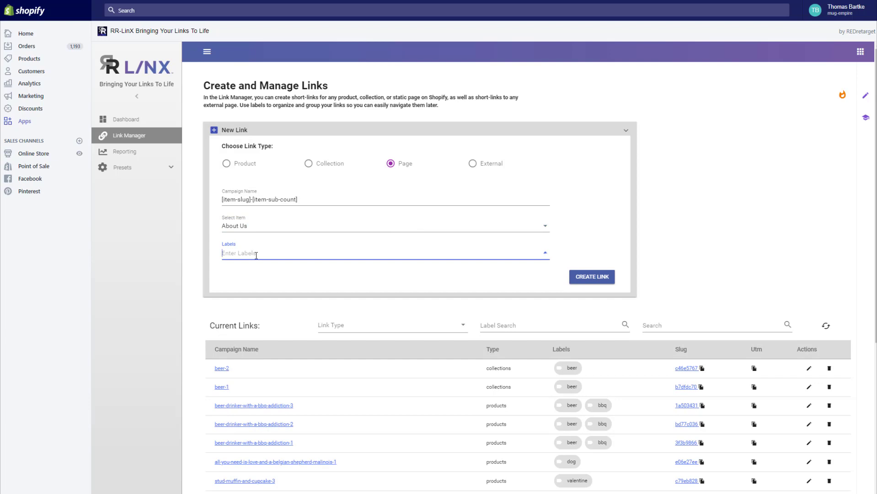
{"action": "type", "text": "about us"}
{"action": "key", "text": "Return"}
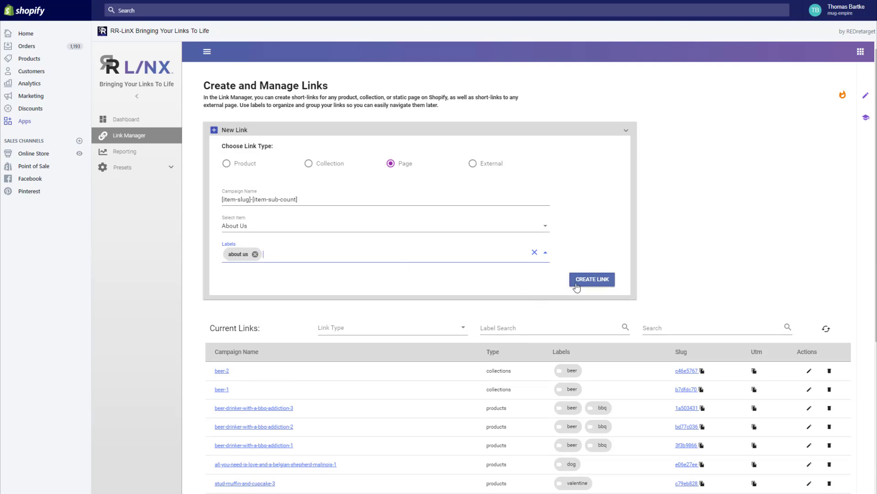
{"action": "left_click", "coordinate": [601, 287]}
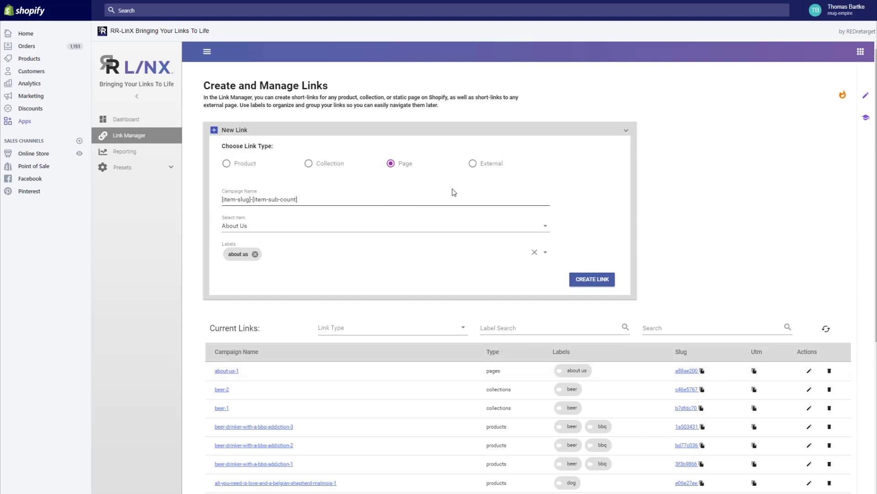
{"action": "left_click", "coordinate": [472, 165]}
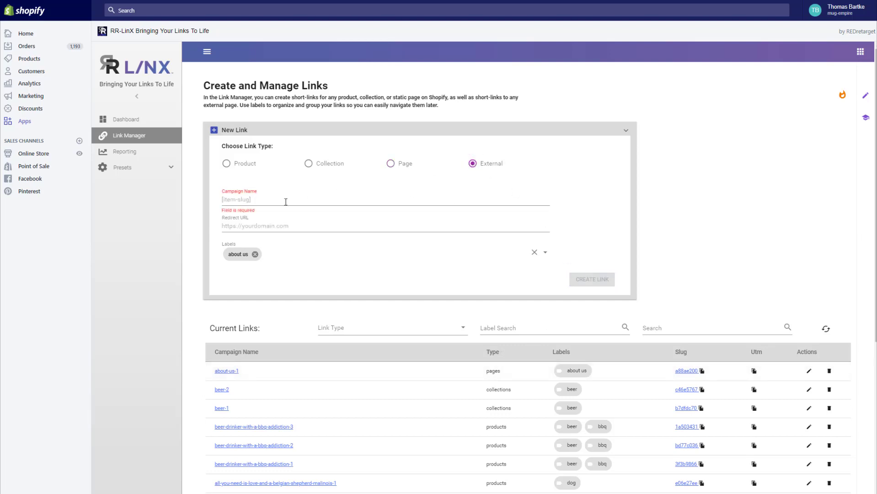
{"action": "left_click", "coordinate": [256, 201]}
{"action": "type", "text": "Google Link"}
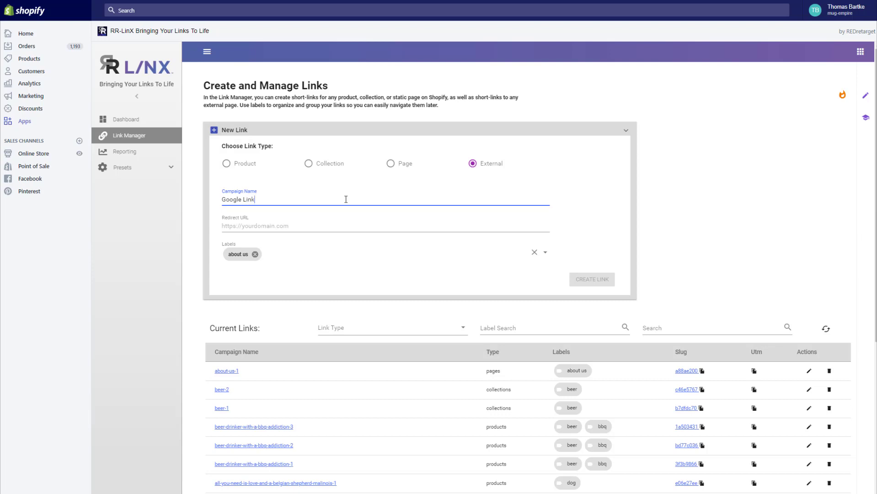
{"action": "key", "text": "Tab"}
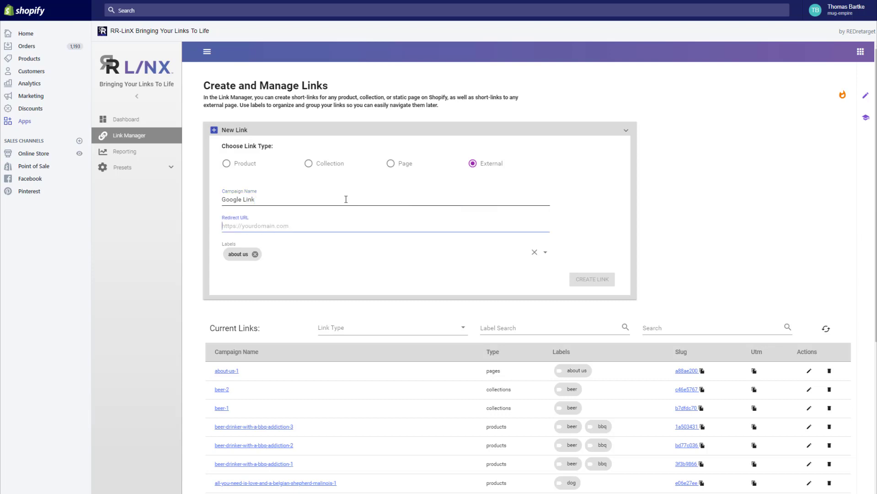
{"action": "type", "text": "https://"}
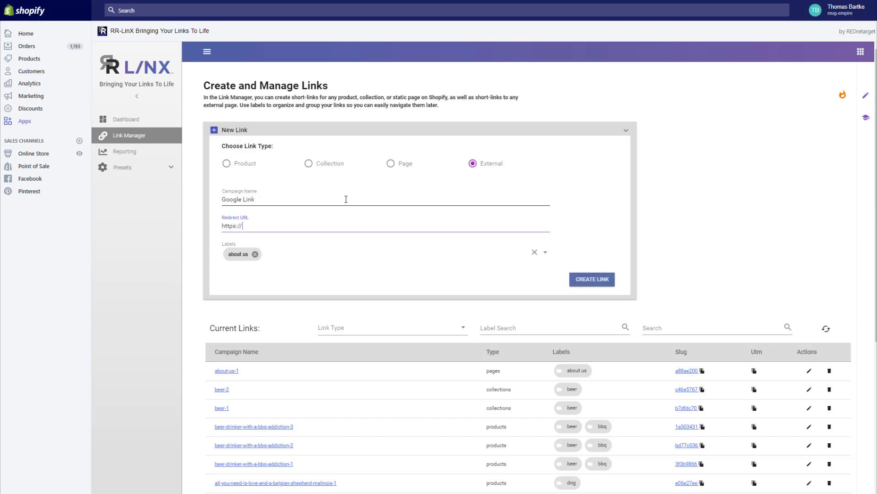
{"action": "type", "text": "google.com"}
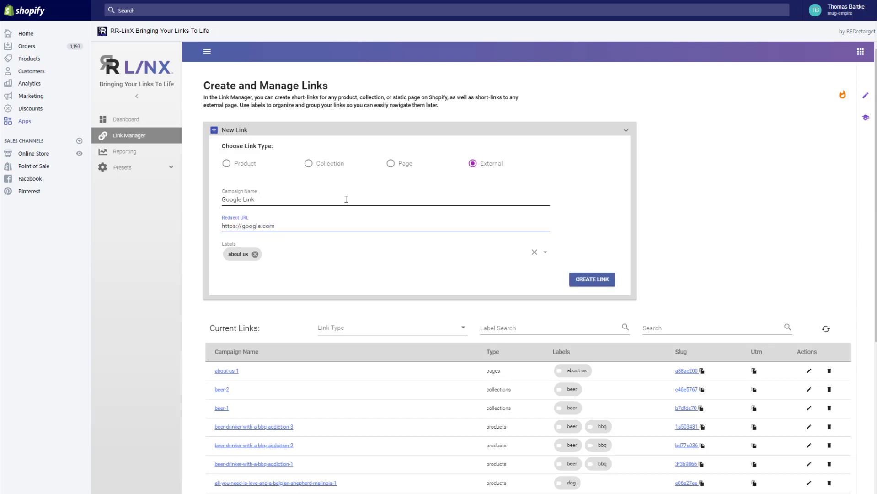
- Replace the about us label with google and create the external link
{"action": "left_click", "coordinate": [254, 254]}
{"action": "type", "text": "google"}
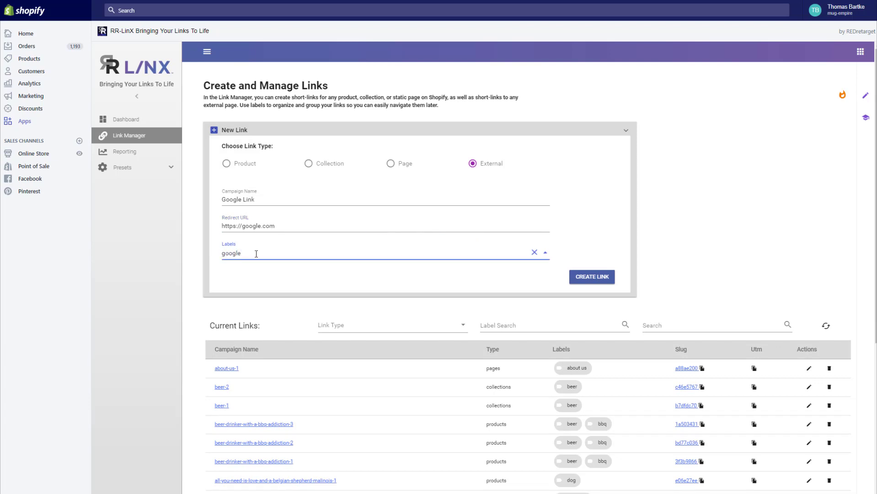
{"action": "key", "text": "Return"}
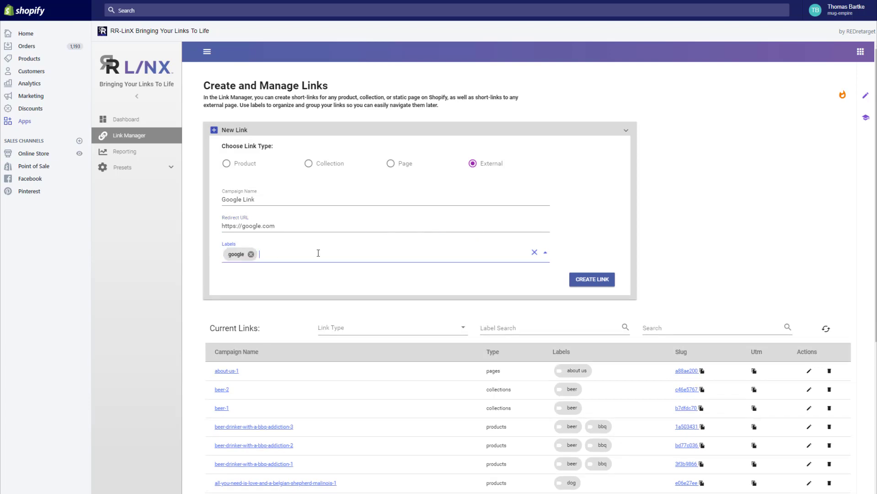
{"action": "left_click", "coordinate": [595, 281]}
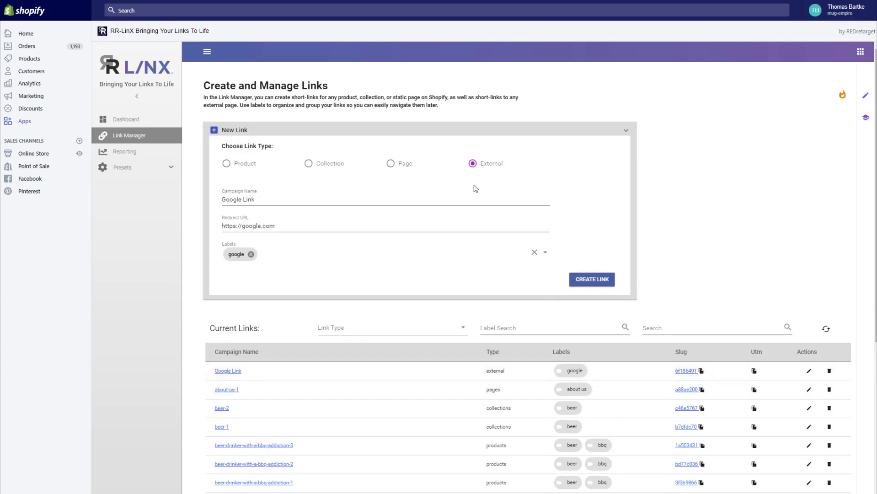
{"action": "left_click_drag", "start_coordinate": [261, 199], "coordinate": [218, 201]}
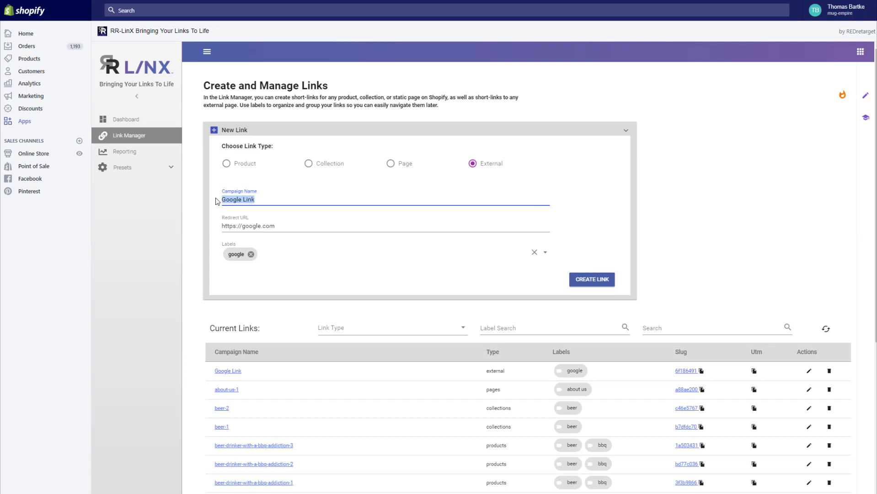
{"action": "left_click", "coordinate": [257, 202]}
- Search the store's product list for beer
{"action": "left_click", "coordinate": [28, 59]}
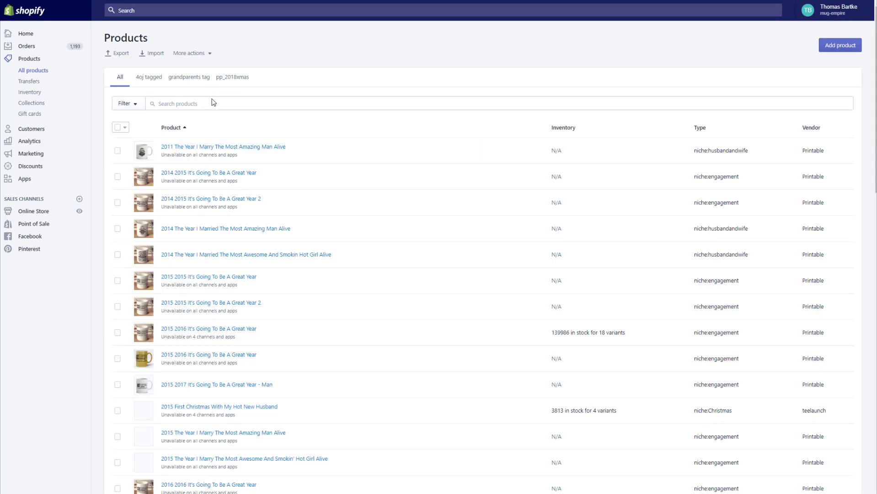
{"action": "left_click", "coordinate": [212, 101]}
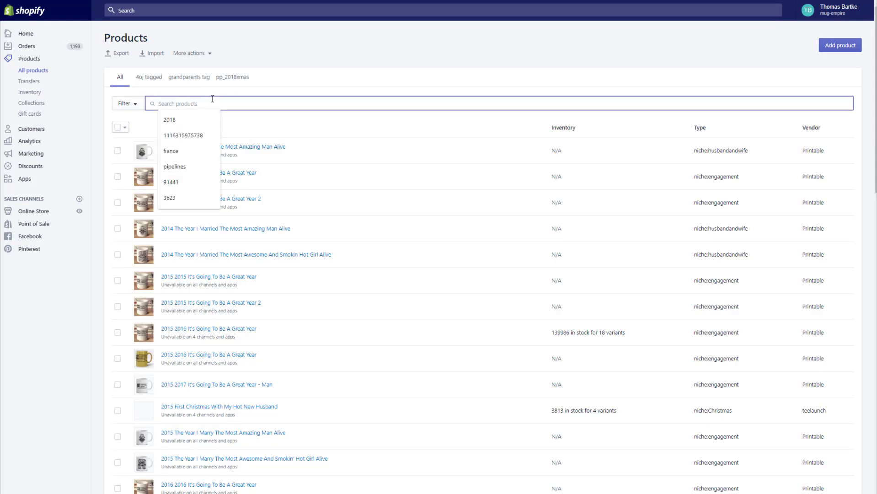
{"action": "type", "text": "beer"}
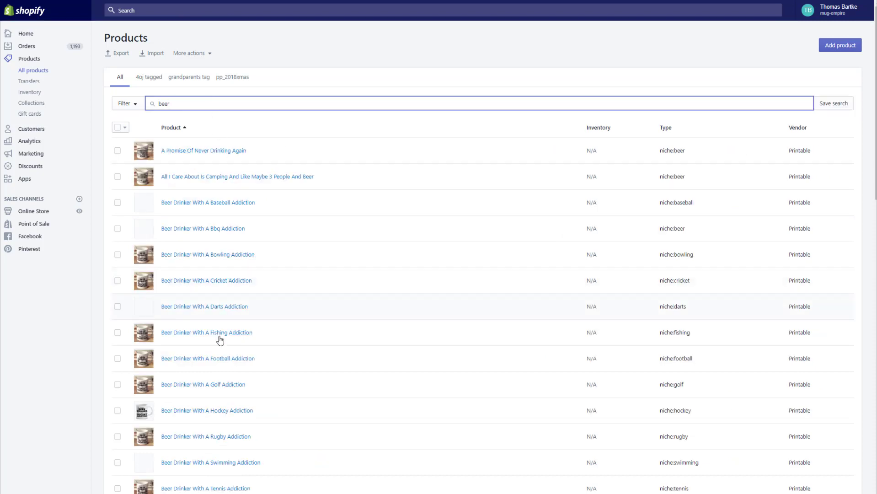
- Open the product Beer Drinker With A Bbq Addiction and launch RR Product Linx for it
{"action": "left_click", "coordinate": [196, 228]}
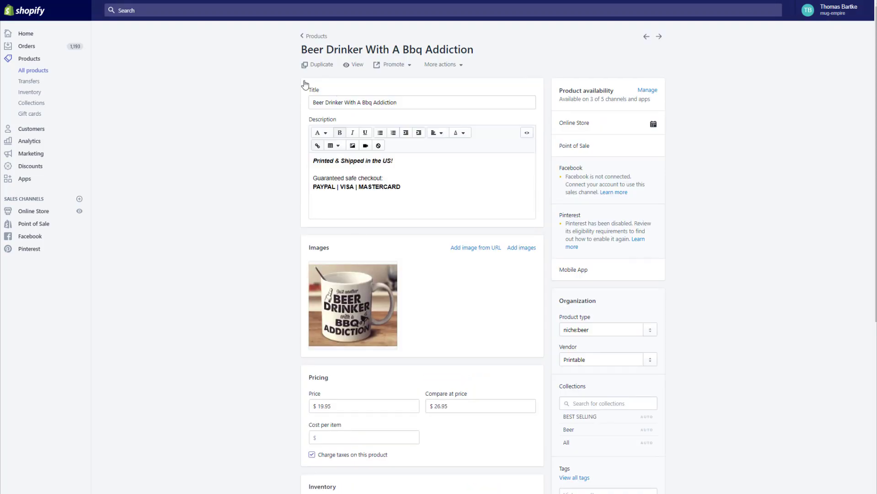
{"action": "left_click", "coordinate": [461, 67]}
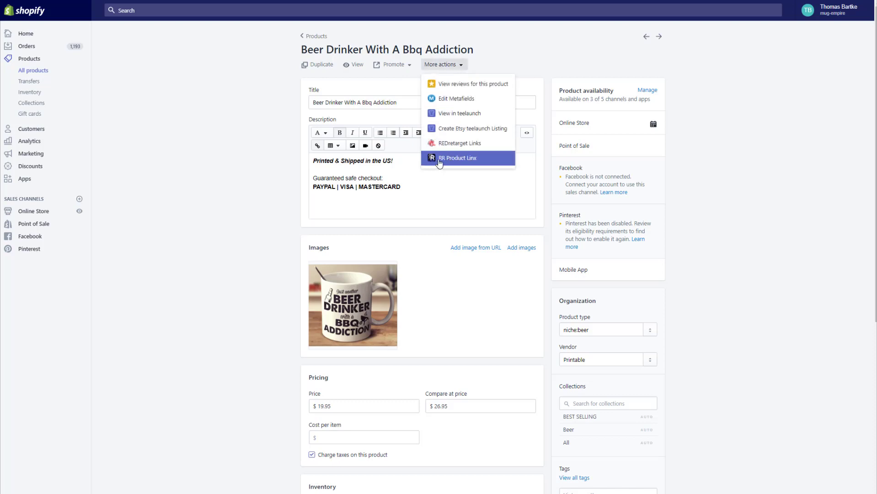
{"action": "left_click", "coordinate": [455, 161]}
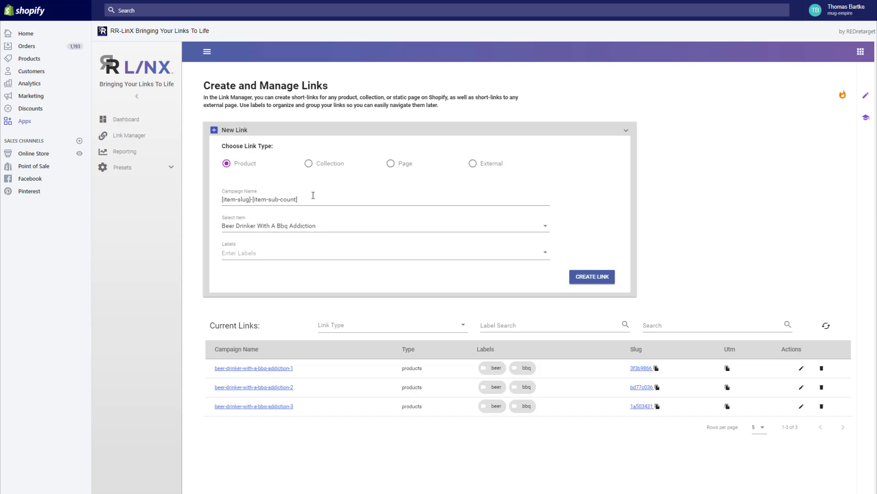
- Create a product link for Beer Drinker With A Bbq Addiction with the labels beer and bbq
{"action": "left_click_drag", "start_coordinate": [302, 200], "coordinate": [185, 202]}
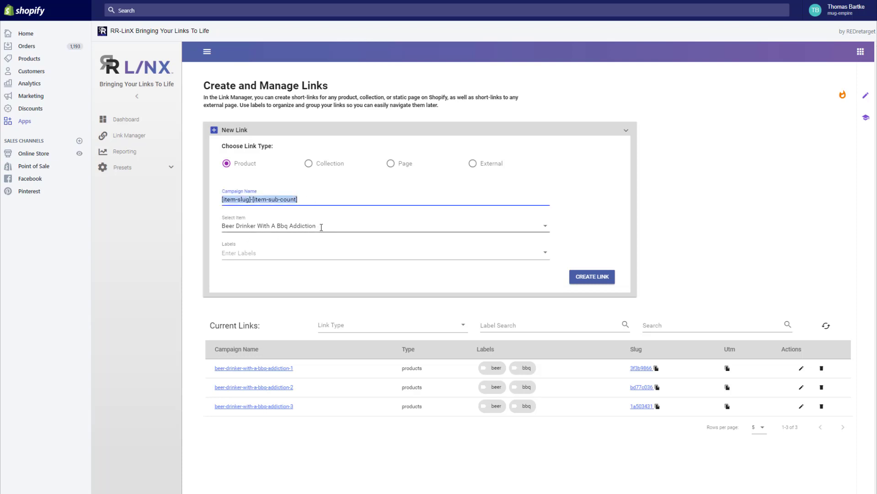
{"action": "left_click", "coordinate": [274, 226]}
{"action": "left_click", "coordinate": [240, 244]}
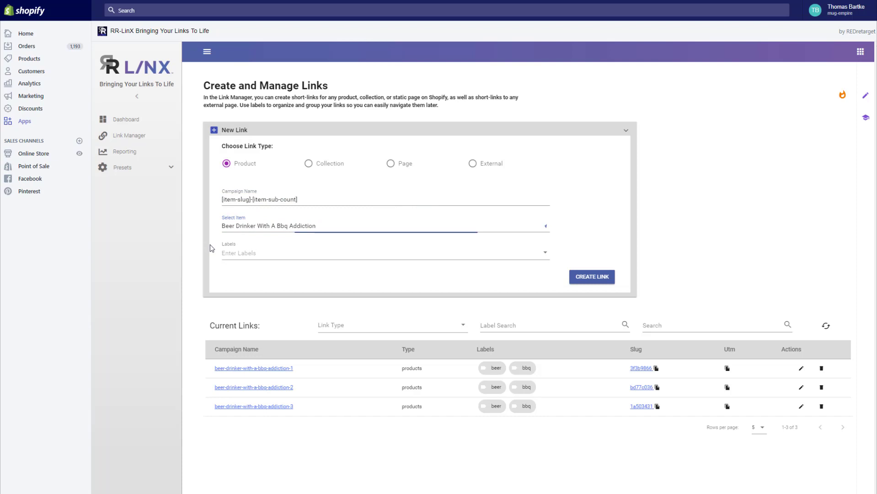
{"action": "left_click", "coordinate": [250, 251]}
{"action": "type", "text": "b"}
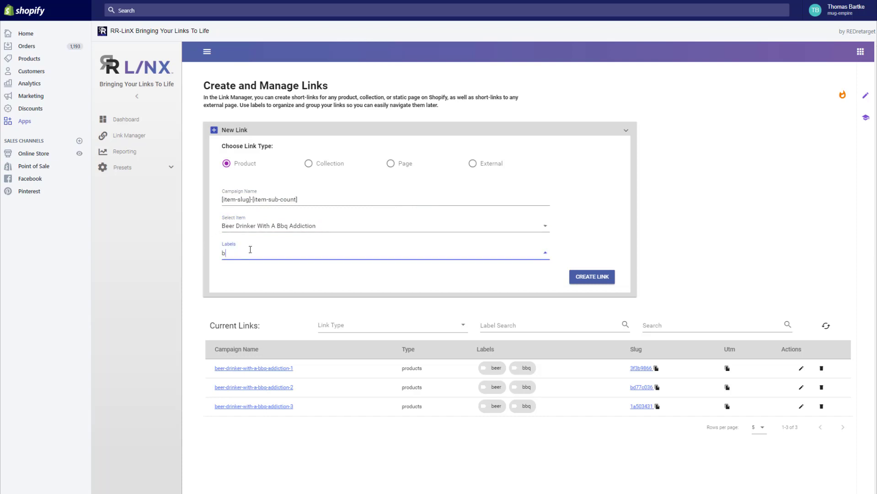
{"action": "type", "text": "eer"}
{"action": "key", "text": "Return"}
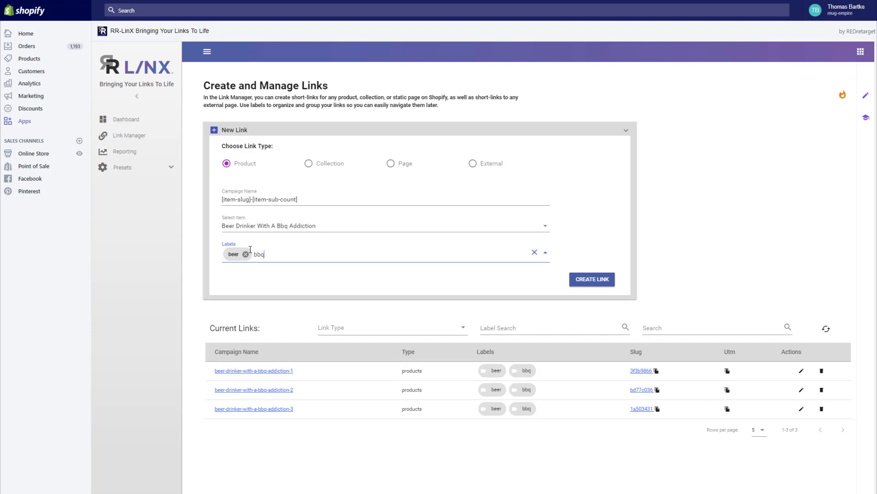
{"action": "key", "text": "Return"}
{"action": "left_click", "coordinate": [586, 289]}
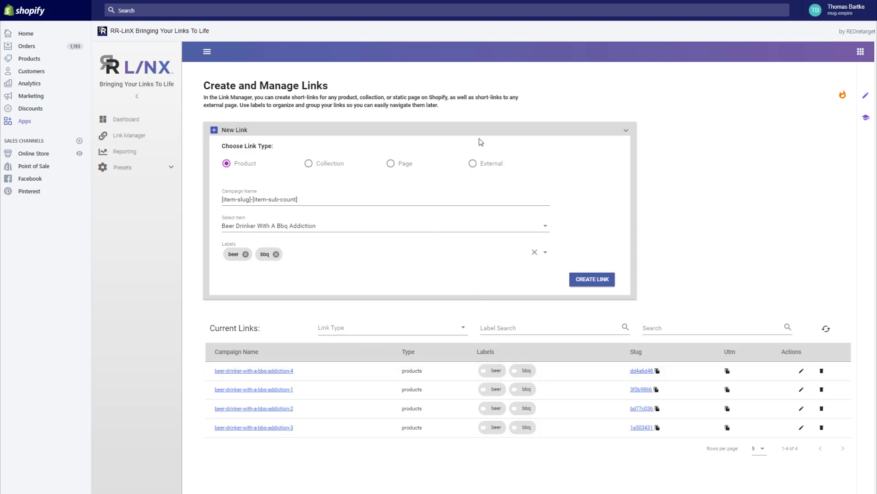
- Collapse the New Link form, reload the full list of current links and show 25 rows per page
{"action": "left_click", "coordinate": [222, 129]}
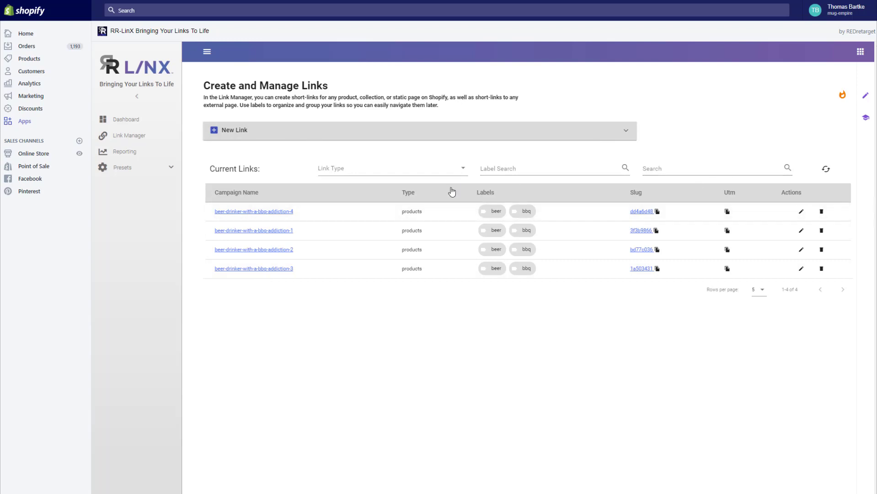
{"action": "left_click", "coordinate": [826, 171]}
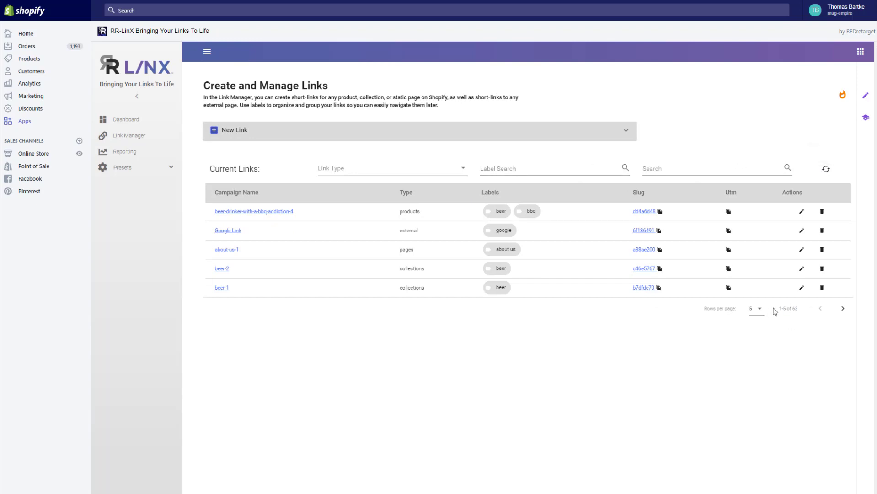
{"action": "left_click", "coordinate": [756, 309]}
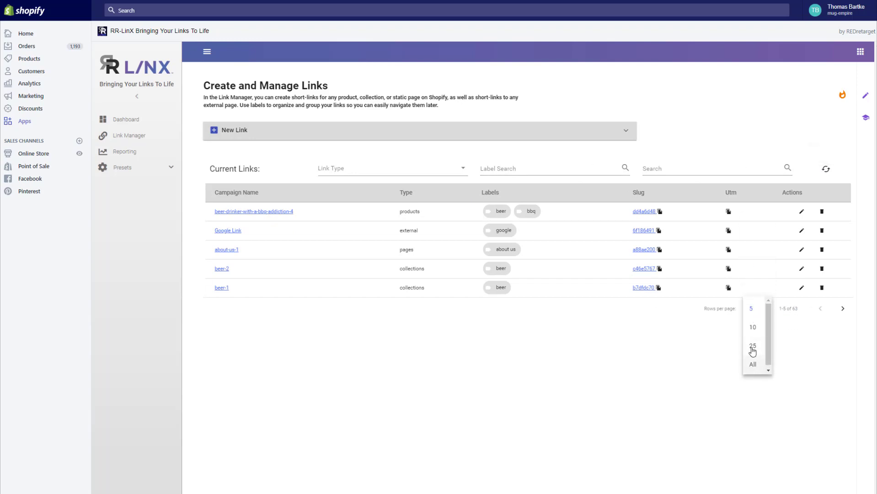
{"action": "left_click", "coordinate": [753, 345]}
{"action": "scroll", "coordinate": [671, 338], "scroll_direction": "down", "scroll_amount": 3}
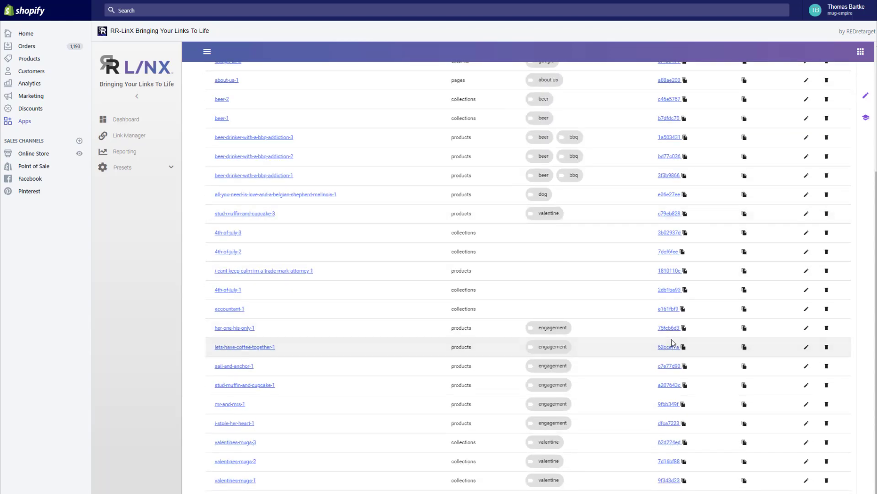
{"action": "scroll", "coordinate": [672, 340], "scroll_direction": "up", "scroll_amount": 3}
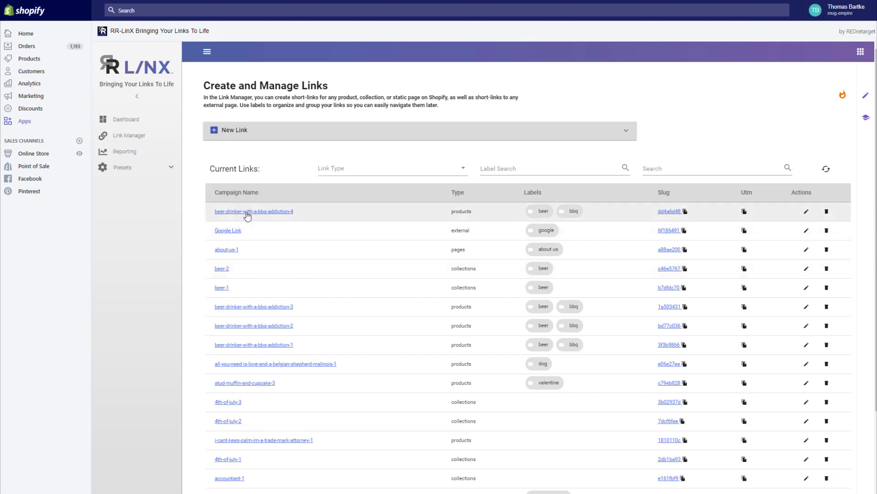
- View the links grouped under beer-drinker-with-a-bbq-addiction-4 and 4th-of-july-3, restoring the full list after each
{"action": "left_click", "coordinate": [230, 212]}
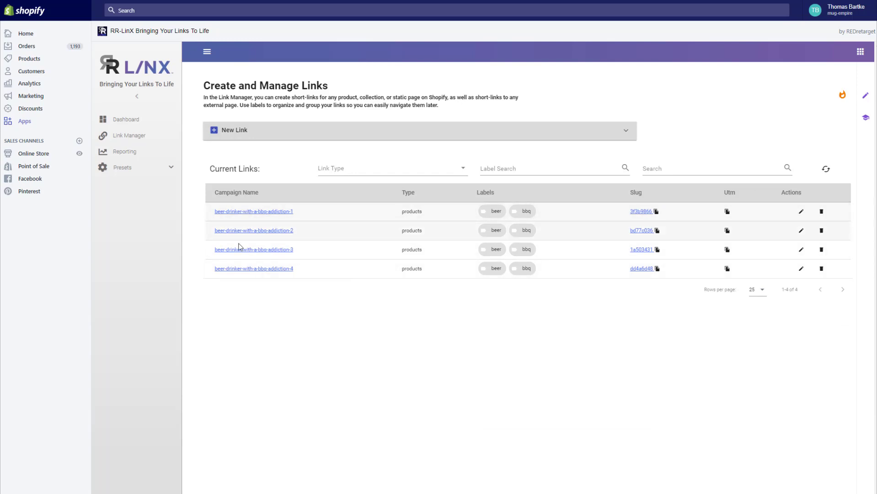
{"action": "left_click", "coordinate": [826, 168]}
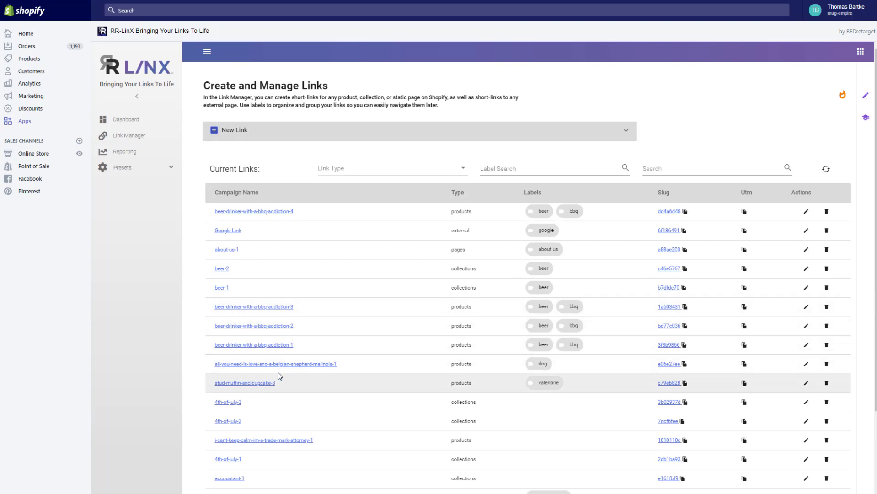
{"action": "left_click", "coordinate": [229, 402]}
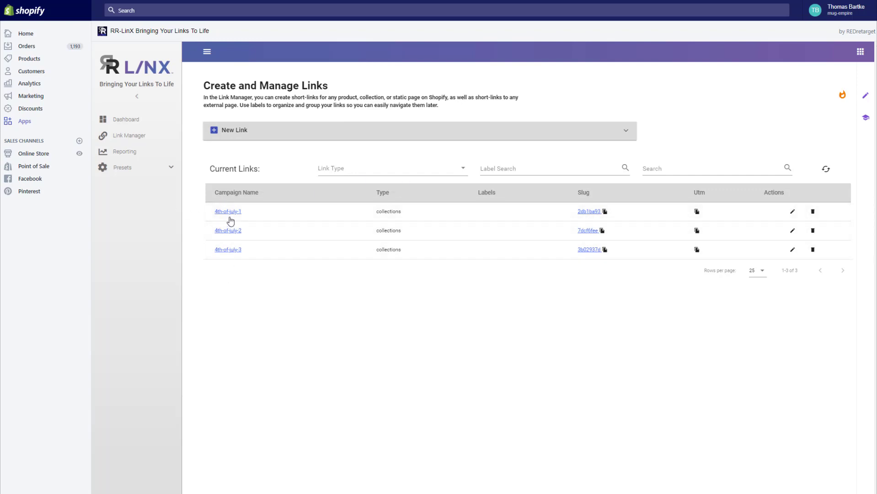
{"action": "left_click", "coordinate": [827, 170]}
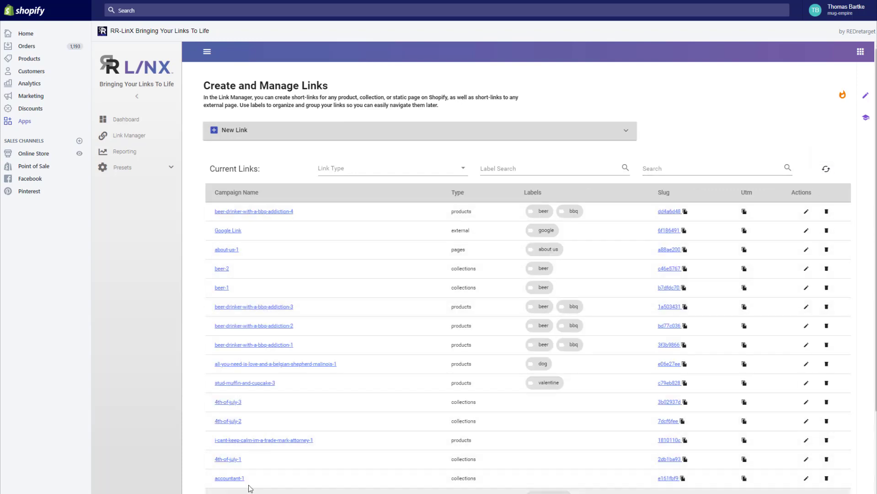
- Search the current links for beer and for drinker, then clear the search
{"action": "left_click", "coordinate": [678, 169]}
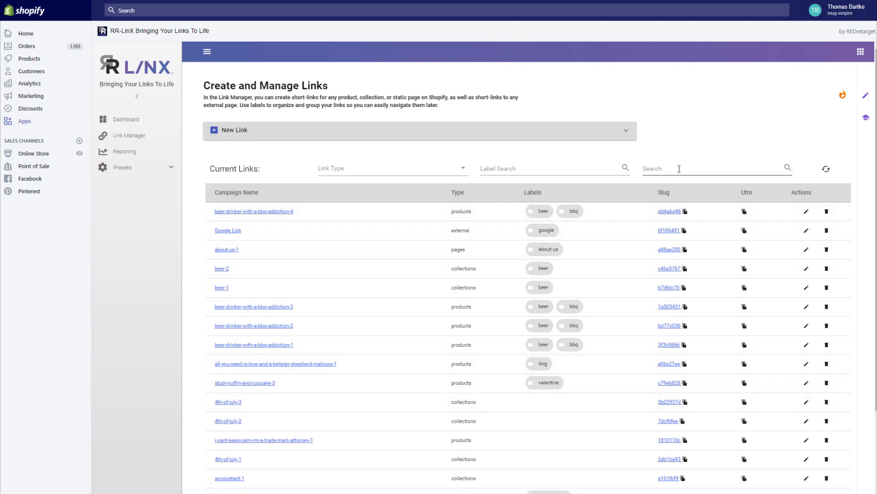
{"action": "type", "text": "beer"}
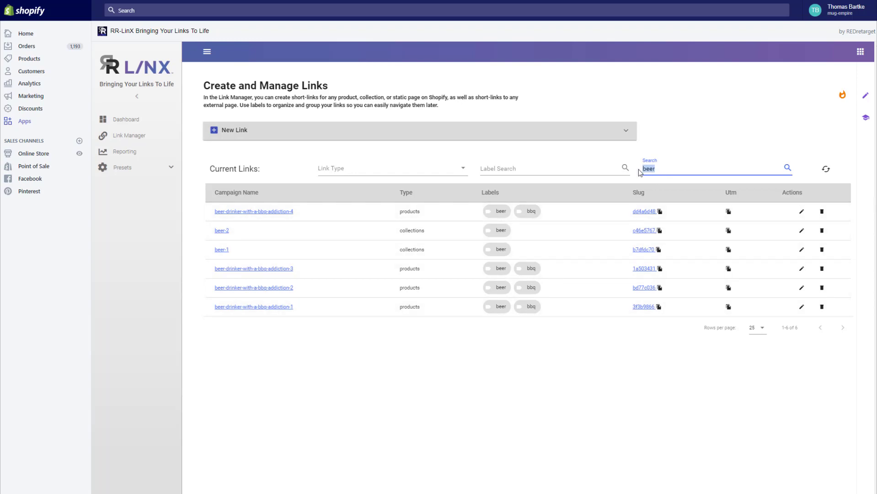
{"action": "type", "text": "drinke"}
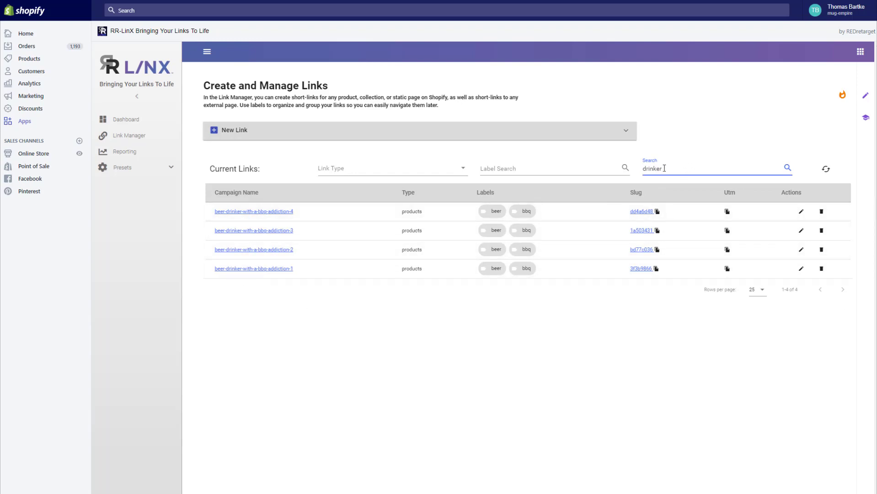
{"action": "left_click_drag", "start_coordinate": [664, 168], "coordinate": [638, 172]}
{"action": "key", "text": "BackSpace"}
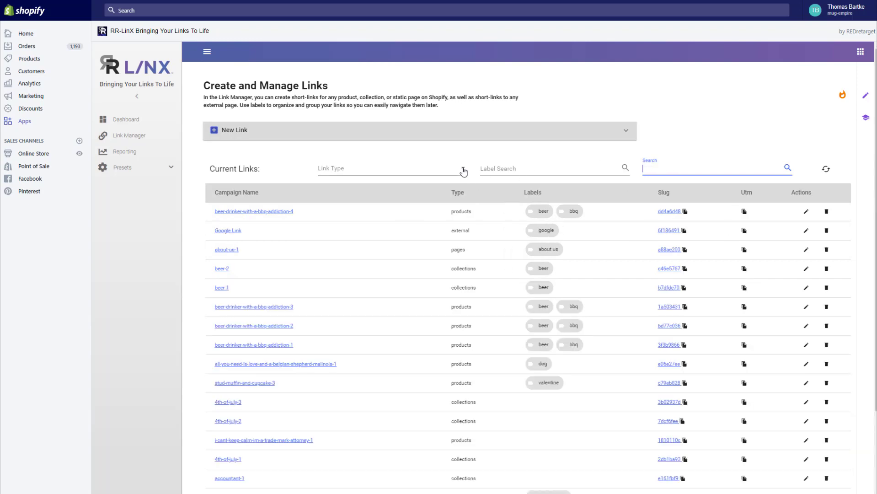
- Filter the current links by the link type collections, then add products to the filter
{"action": "left_click", "coordinate": [462, 169]}
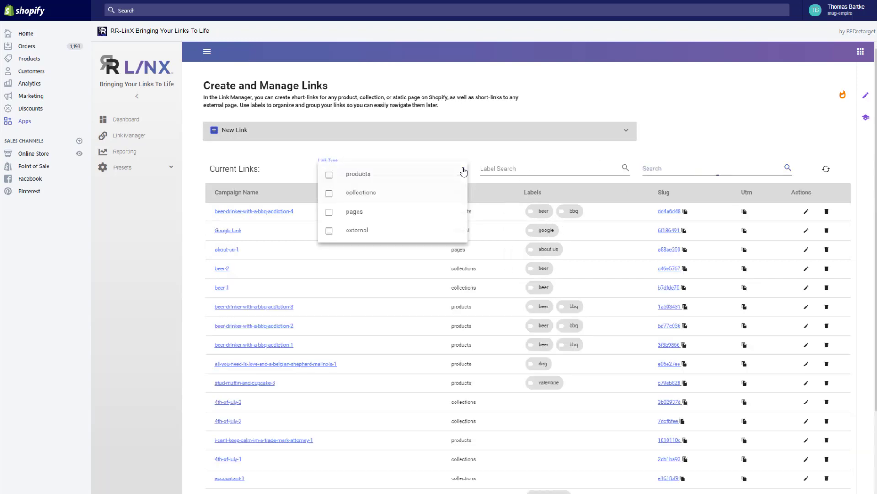
{"action": "left_click", "coordinate": [330, 196]}
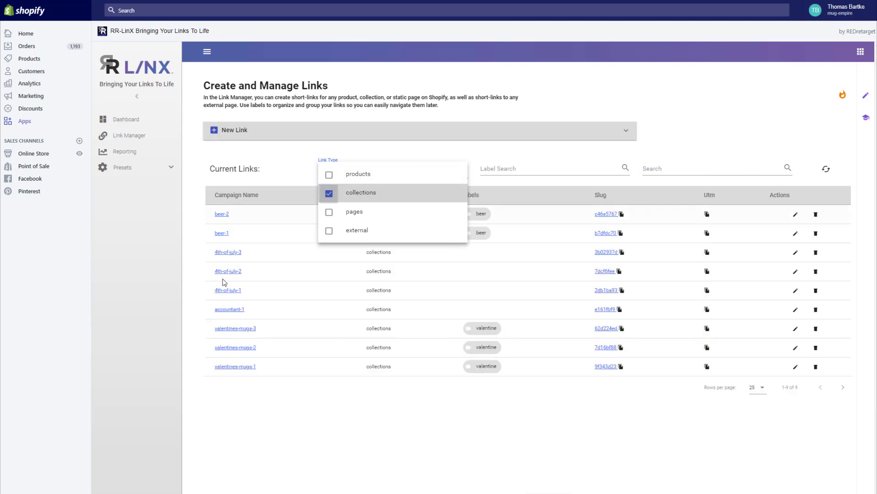
{"action": "left_click", "coordinate": [357, 438]}
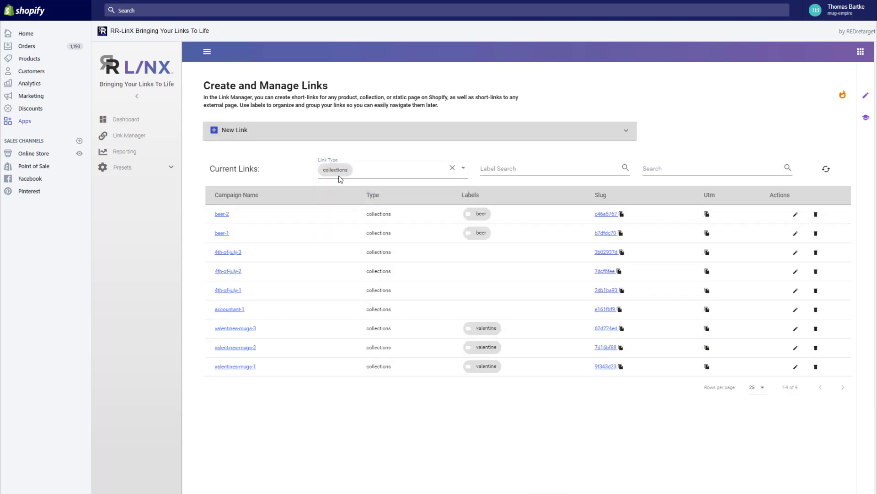
{"action": "left_click", "coordinate": [394, 176]}
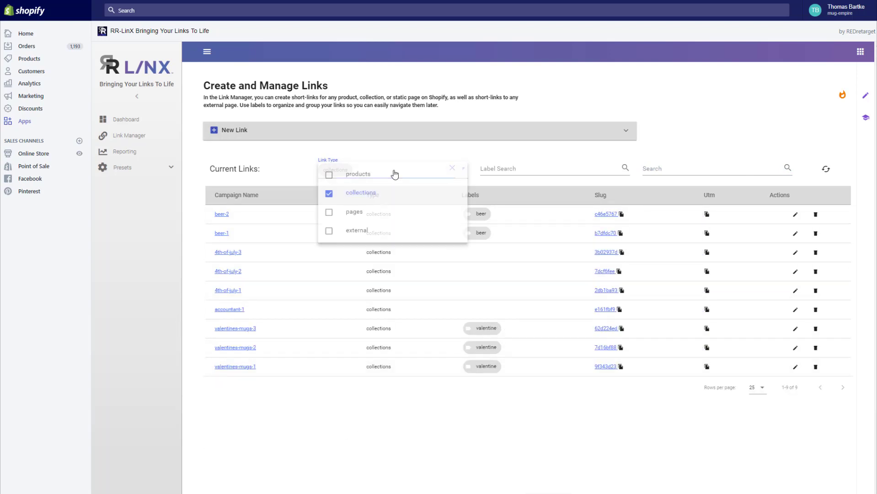
{"action": "left_click", "coordinate": [330, 177]}
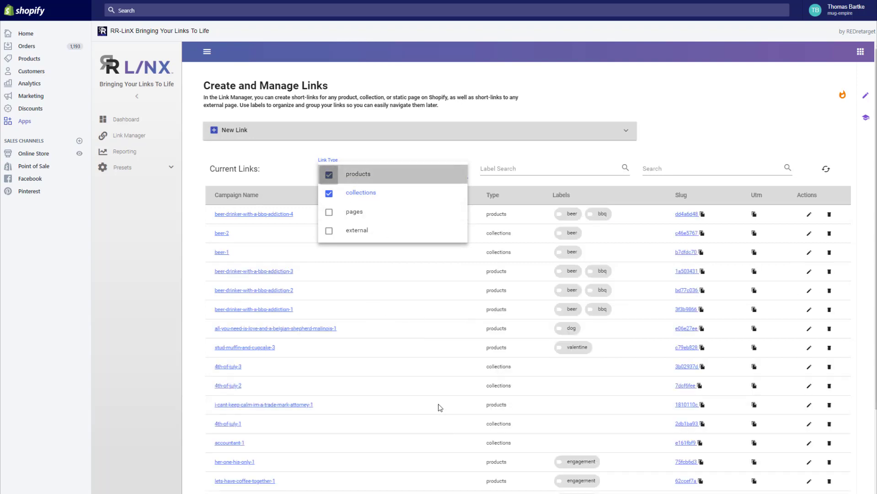
{"action": "left_click", "coordinate": [188, 300]}
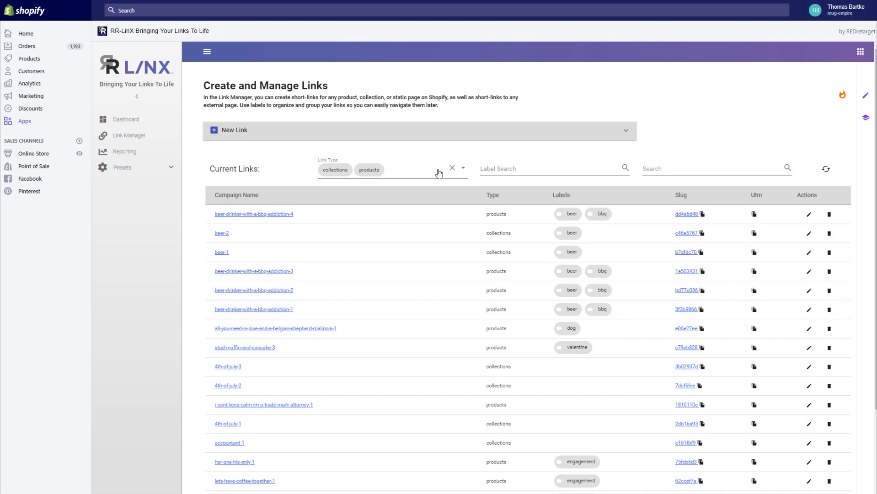
- Replace the link type filter with pages only, then clear it to list all links
{"action": "left_click", "coordinate": [452, 168]}
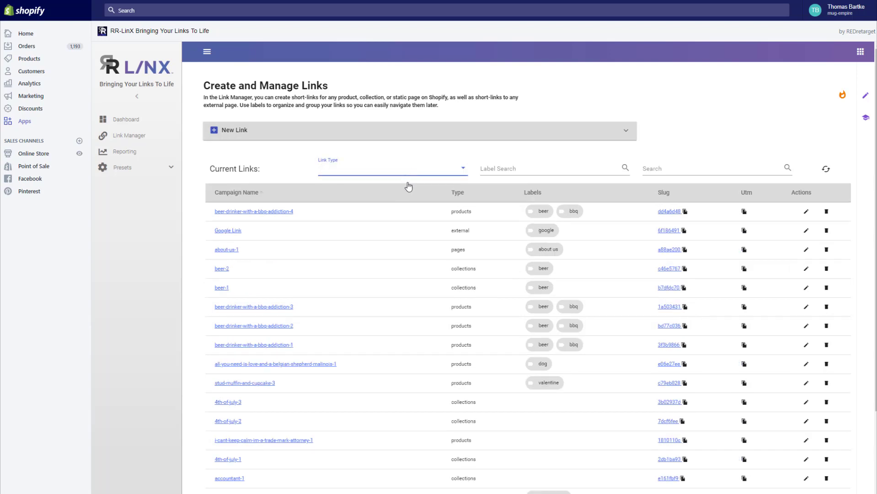
{"action": "left_click", "coordinate": [367, 171]}
{"action": "left_click", "coordinate": [329, 212]}
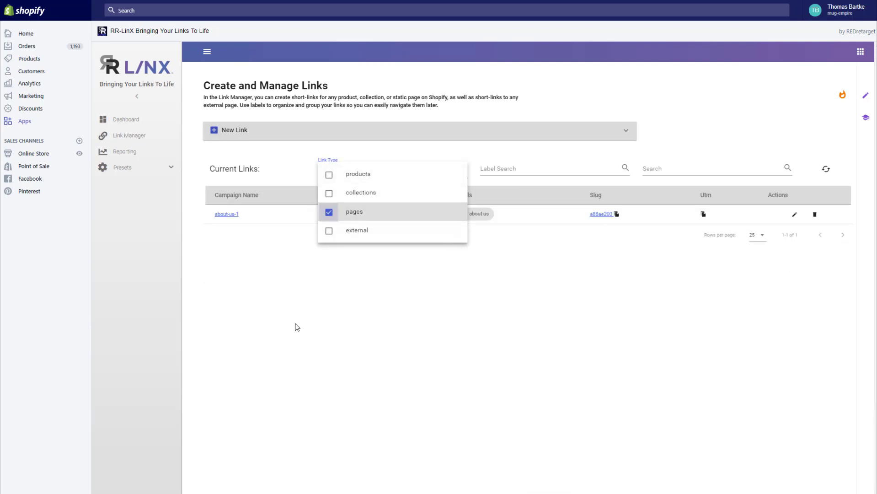
{"action": "left_click", "coordinate": [280, 404]}
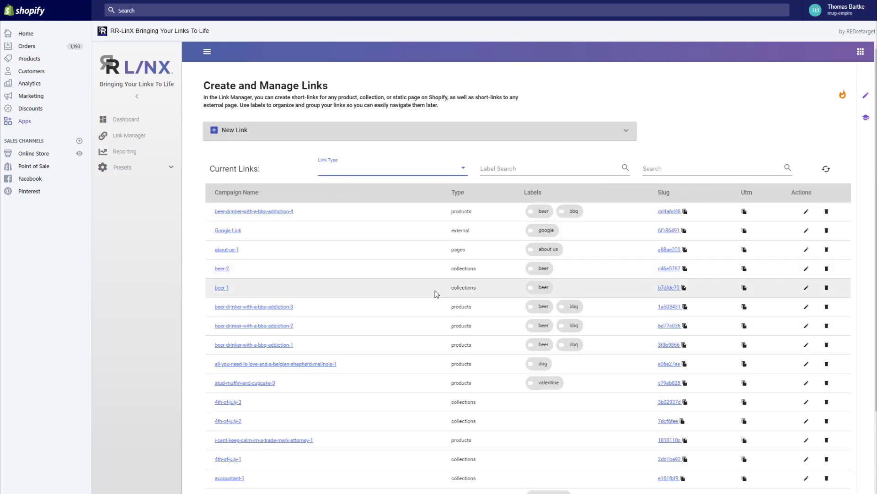
- Try a label search for beer in the current links, then clear the label search
{"action": "left_click", "coordinate": [573, 168]}
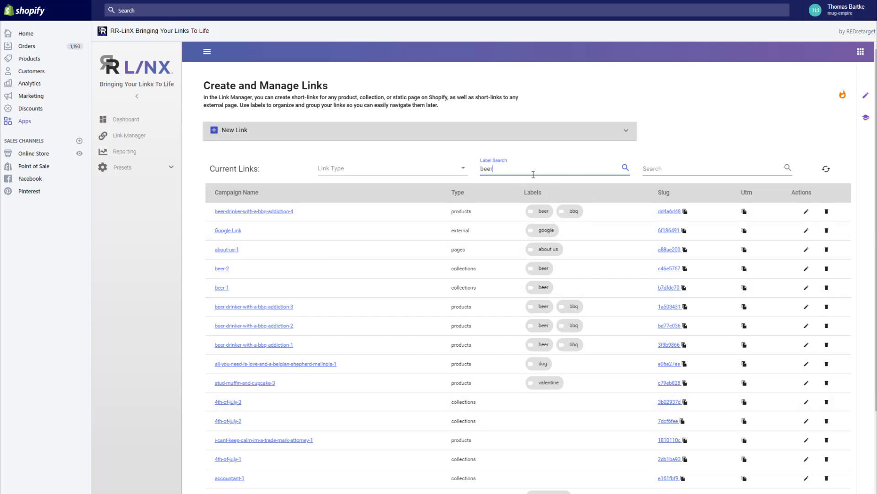
{"action": "key", "text": "Tab"}
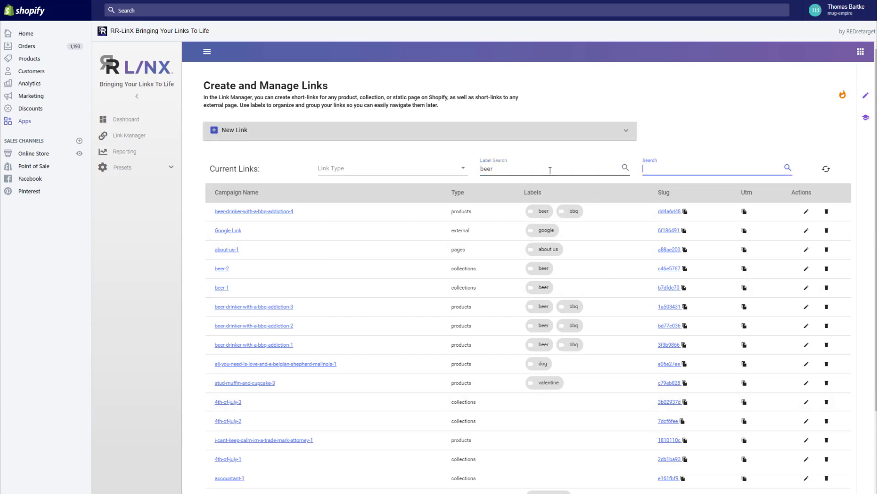
{"action": "left_click", "coordinate": [625, 169]}
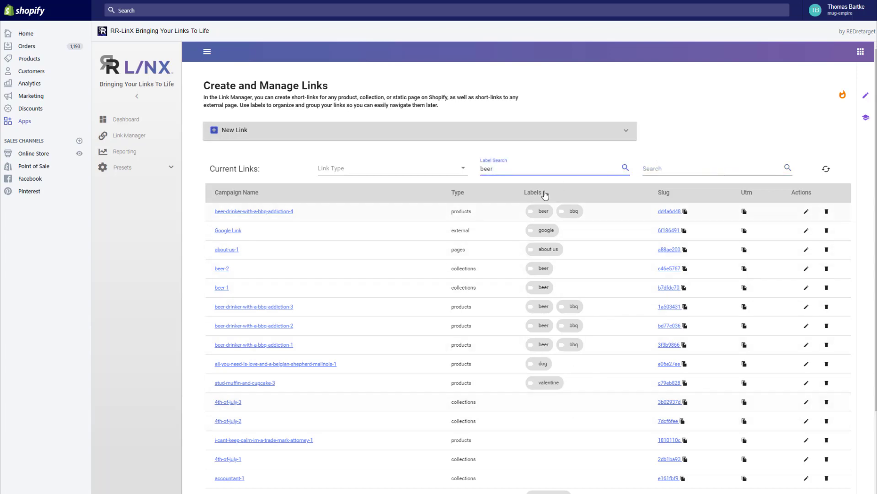
{"action": "left_click_drag", "start_coordinate": [491, 169], "coordinate": [481, 174]}
{"action": "key", "text": "BackSpace"}
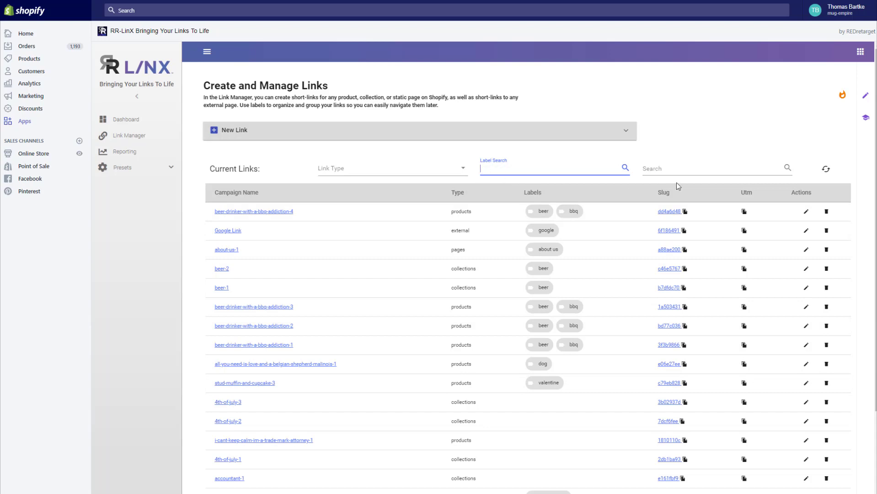